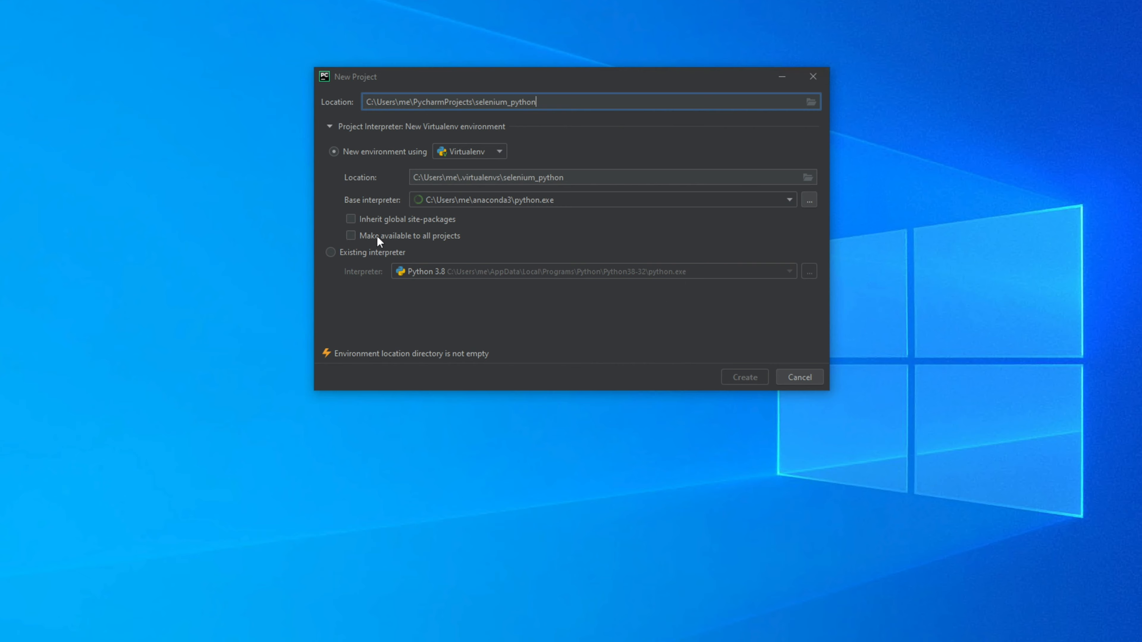
Switch the new project to an existing interpreter and choose one from the available interpreters
left_click(329, 254)
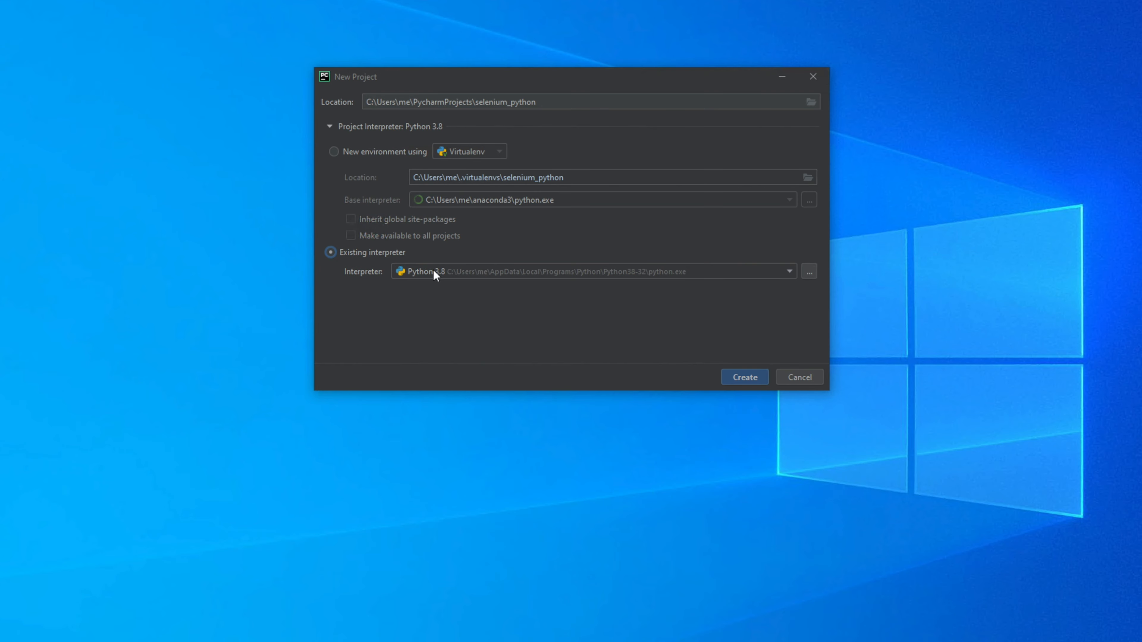
left_click(789, 273)
left_click(603, 293)
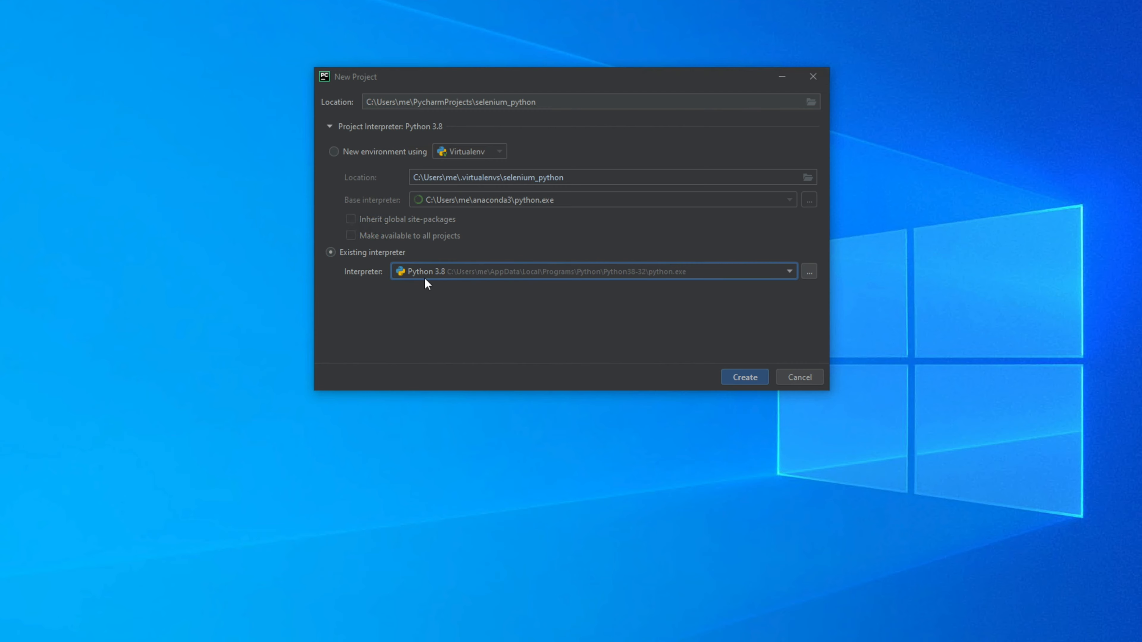
Look through the Pipenv, System and Conda interpreter types and add the existing Virtualenv interpreter to the project
left_click(809, 271)
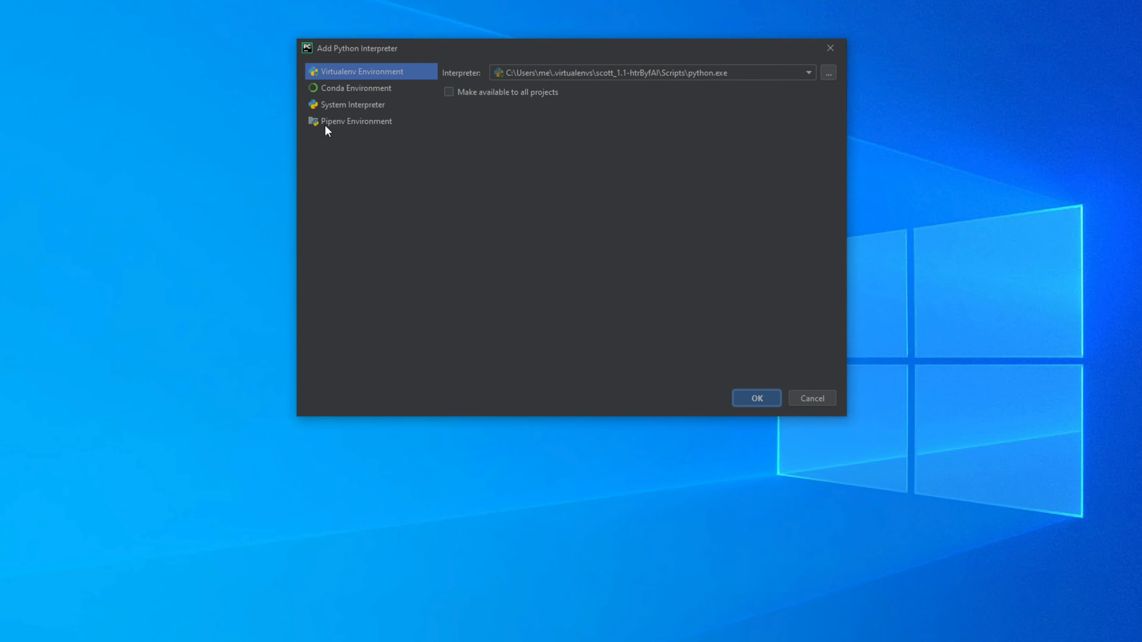
left_click(359, 124)
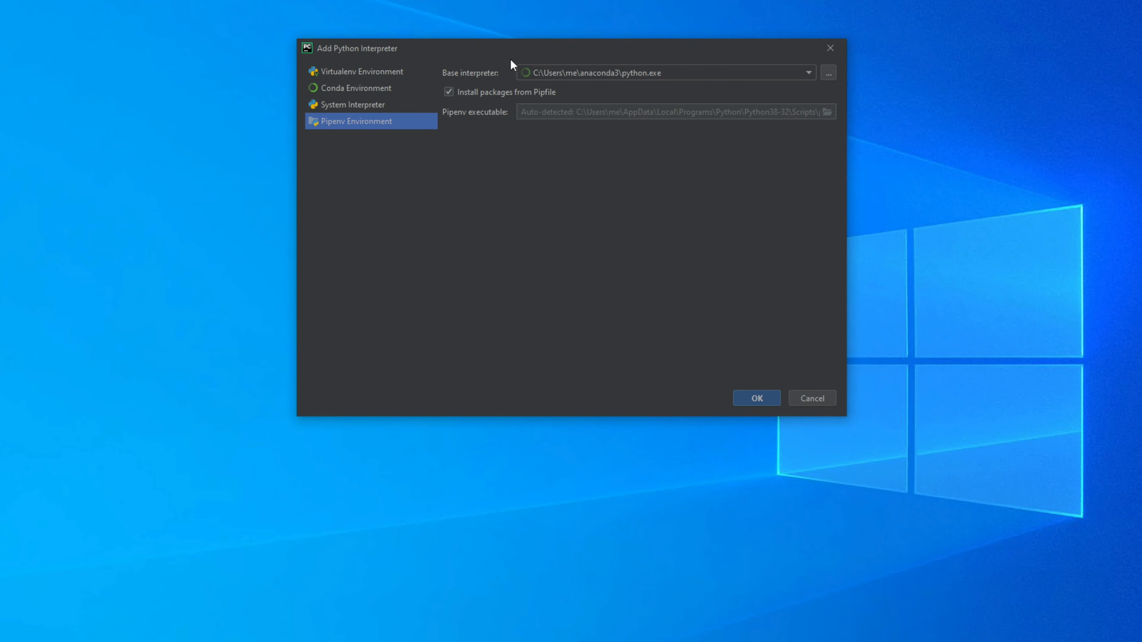
left_click(364, 107)
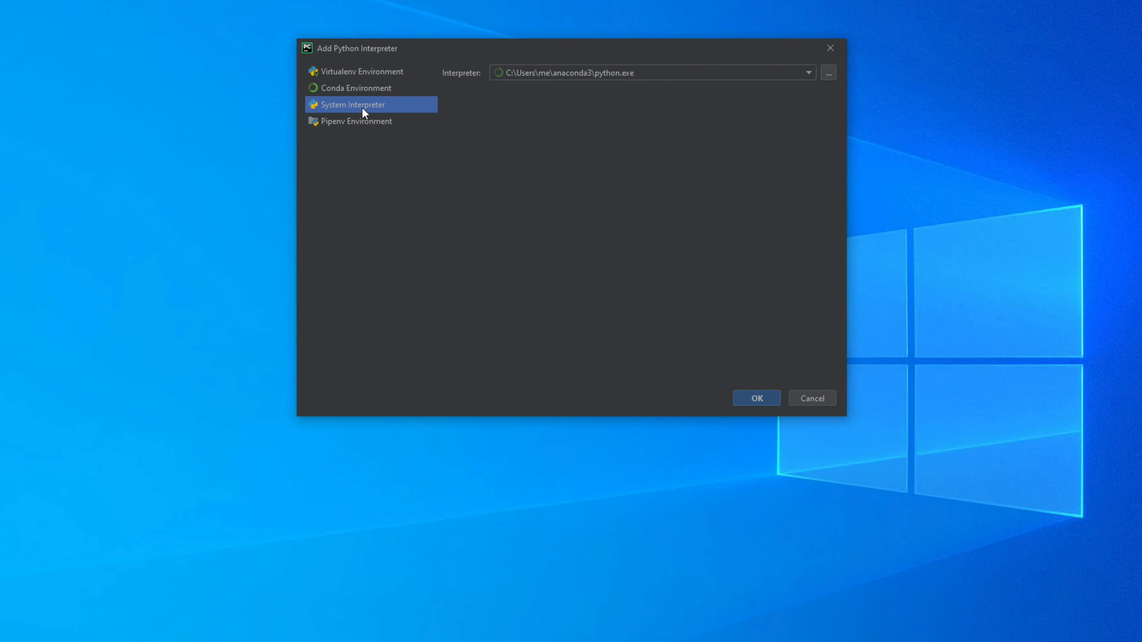
left_click(374, 90)
left_click(366, 72)
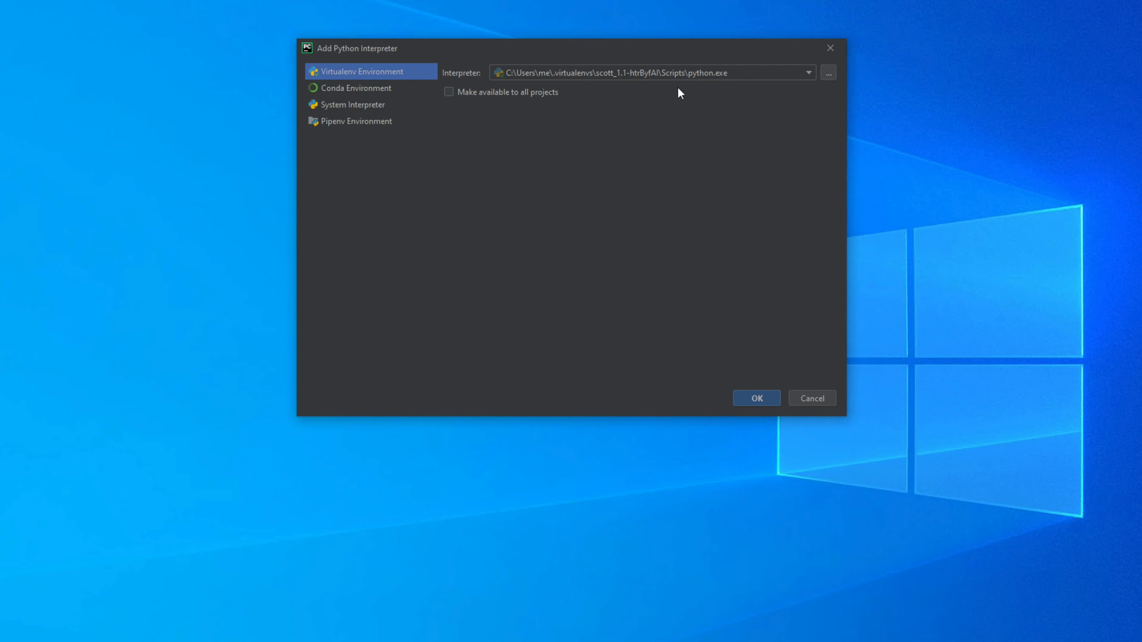
left_click(751, 397)
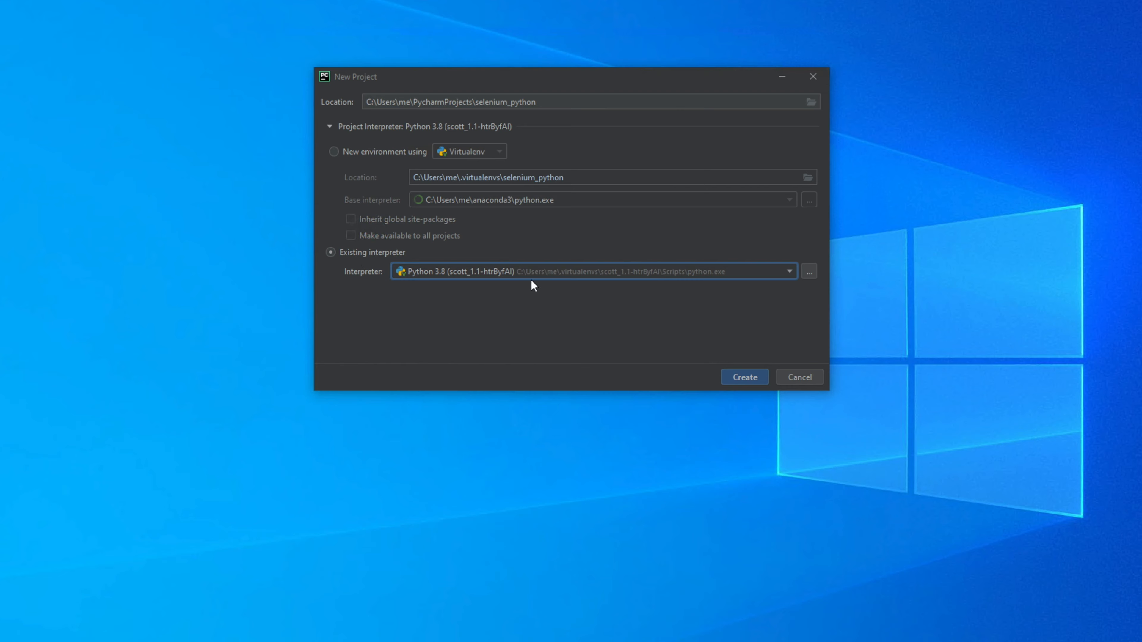
Set the project interpreter to the local Python 3.8 installation in Python38-32 and create the selenium_python project
left_click(790, 271)
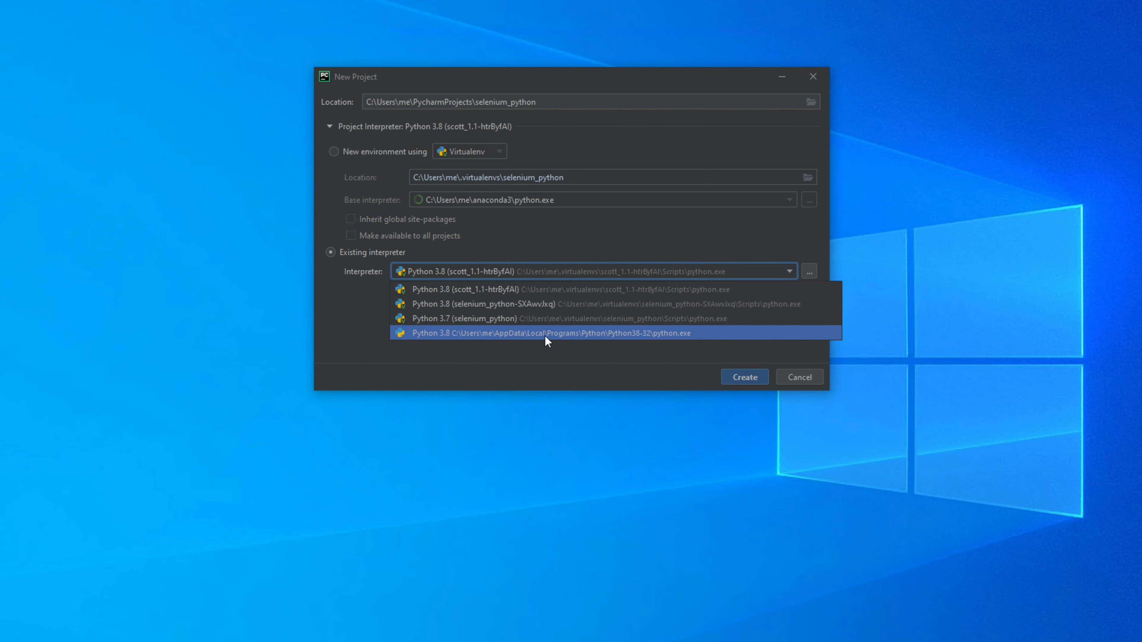
left_click(577, 335)
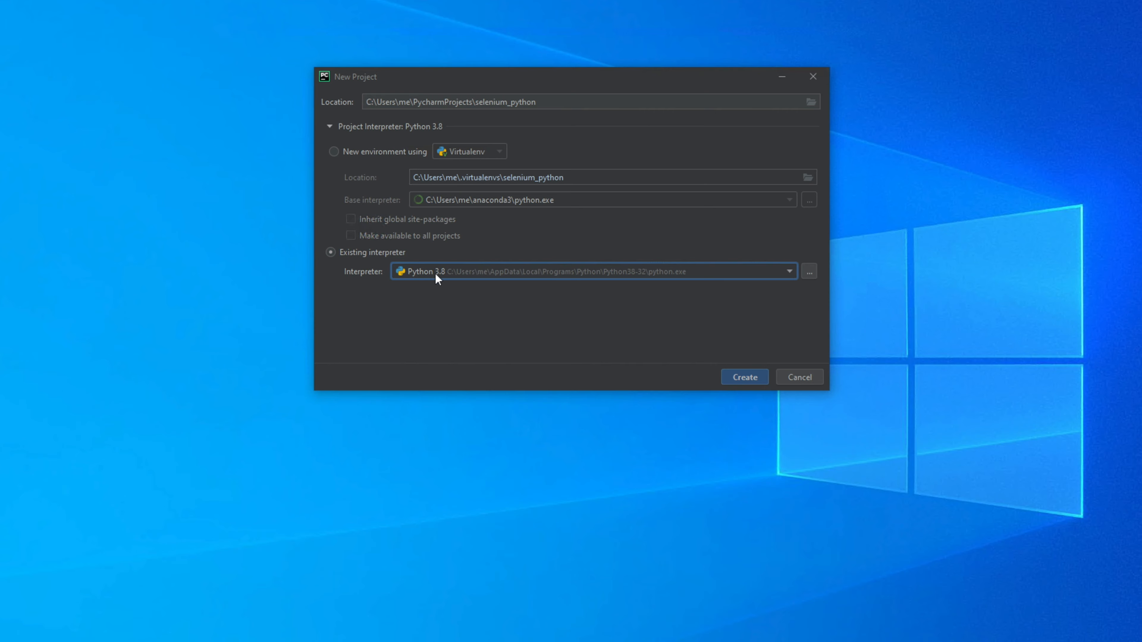
left_click(751, 377)
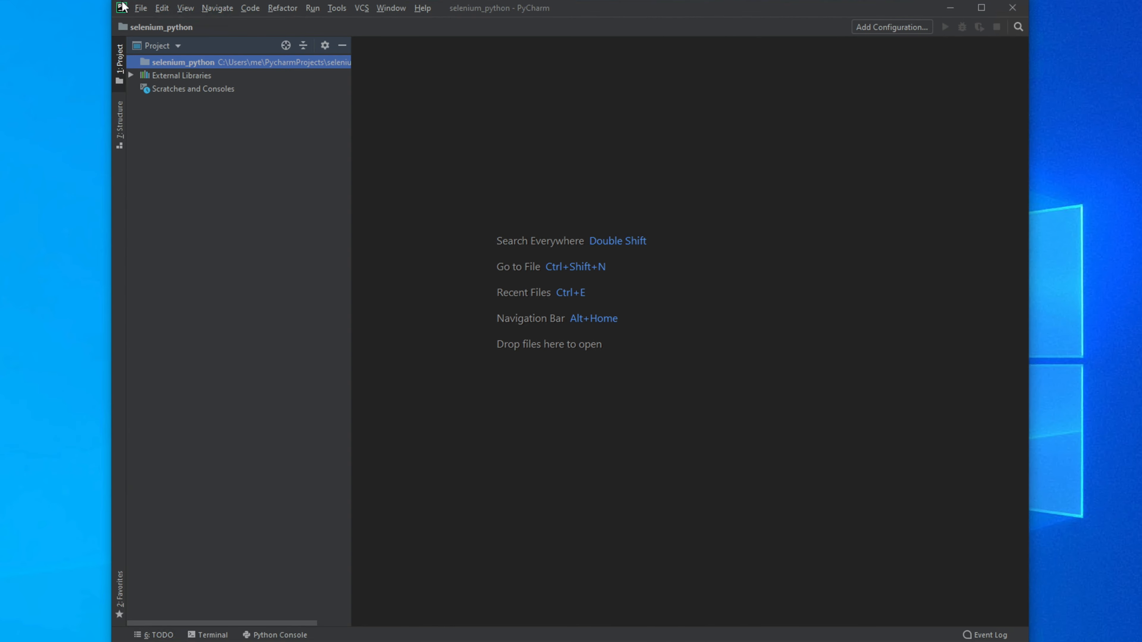
Shrink the project window and move it higher on the desktop
left_click_drag(112, 3, 174, 207)
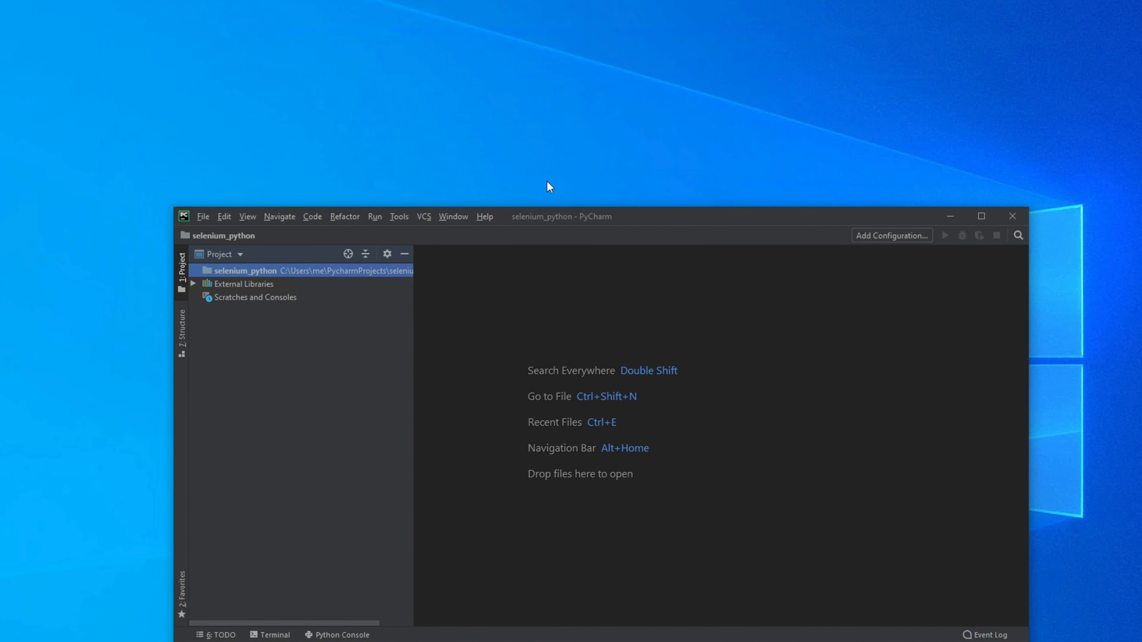
left_click_drag(632, 217, 611, 141)
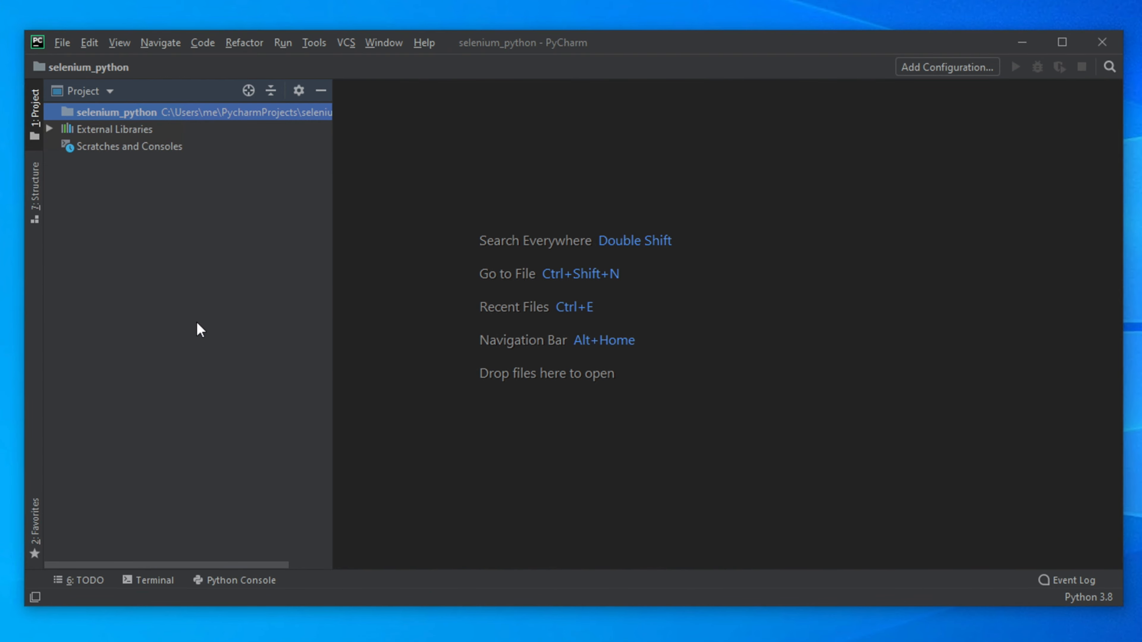
Open the project's terminal and write the command "pip install selenium" at the prompt without running it
left_click(158, 584)
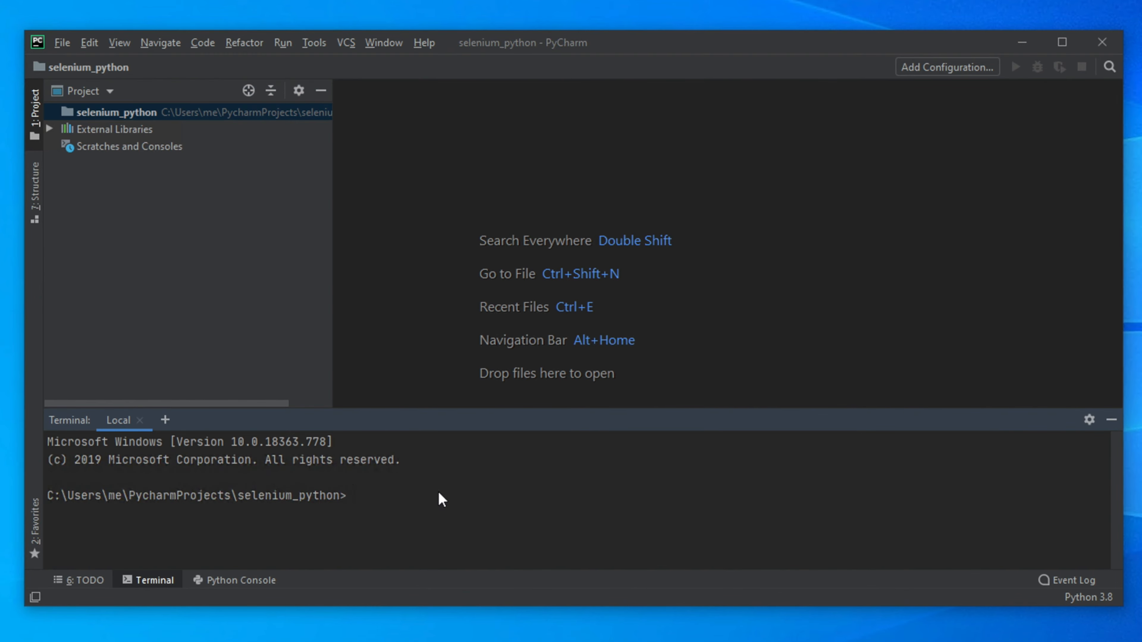
type("pip install seleni")
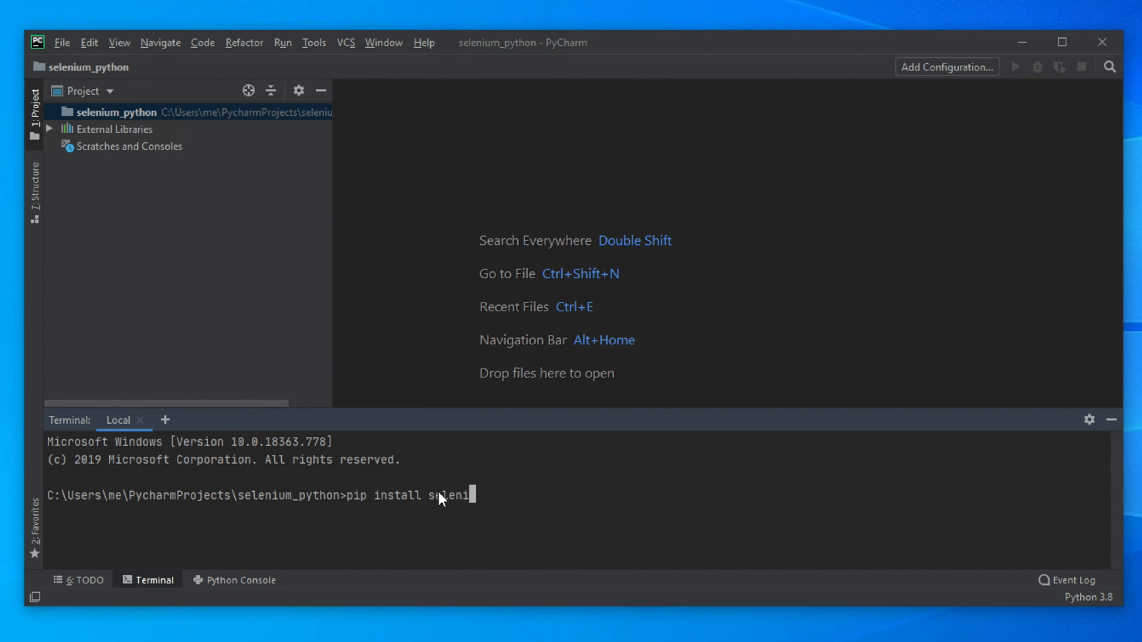
type("um")
Open the Python Interpreter settings of the selenium_python project to show its installed packages
left_click(62, 44)
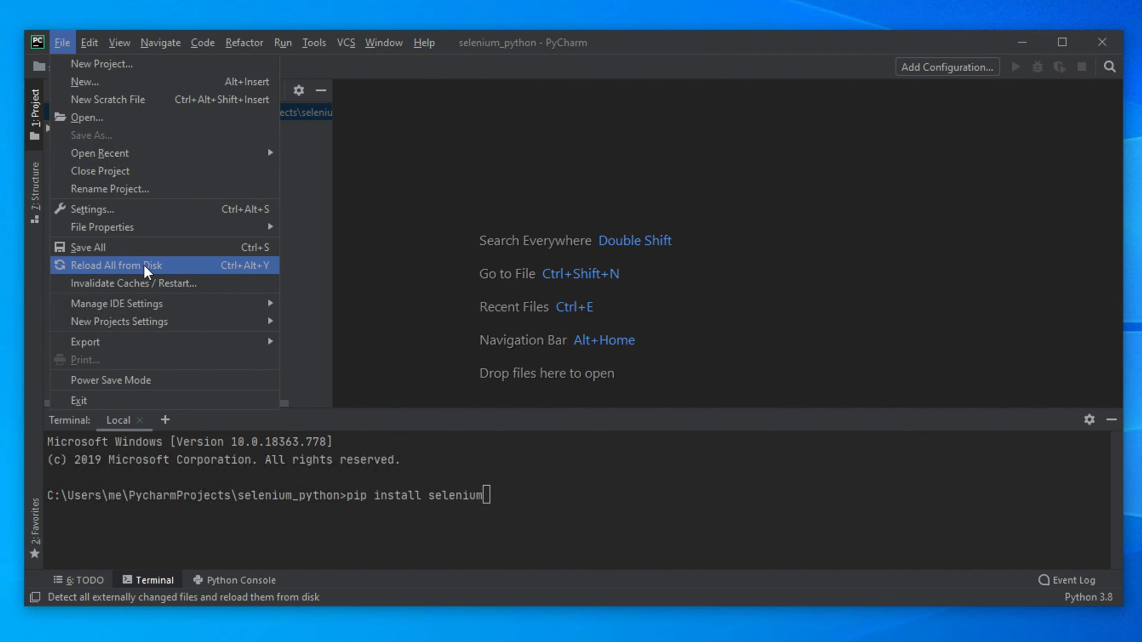
mouse_move(107, 219)
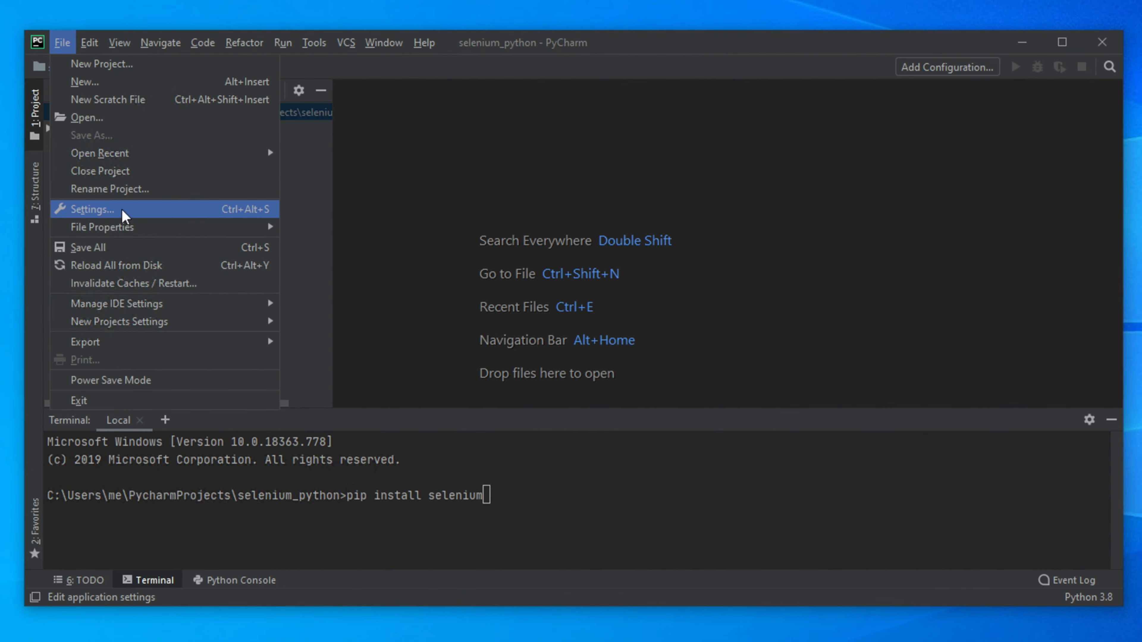
left_click(114, 211)
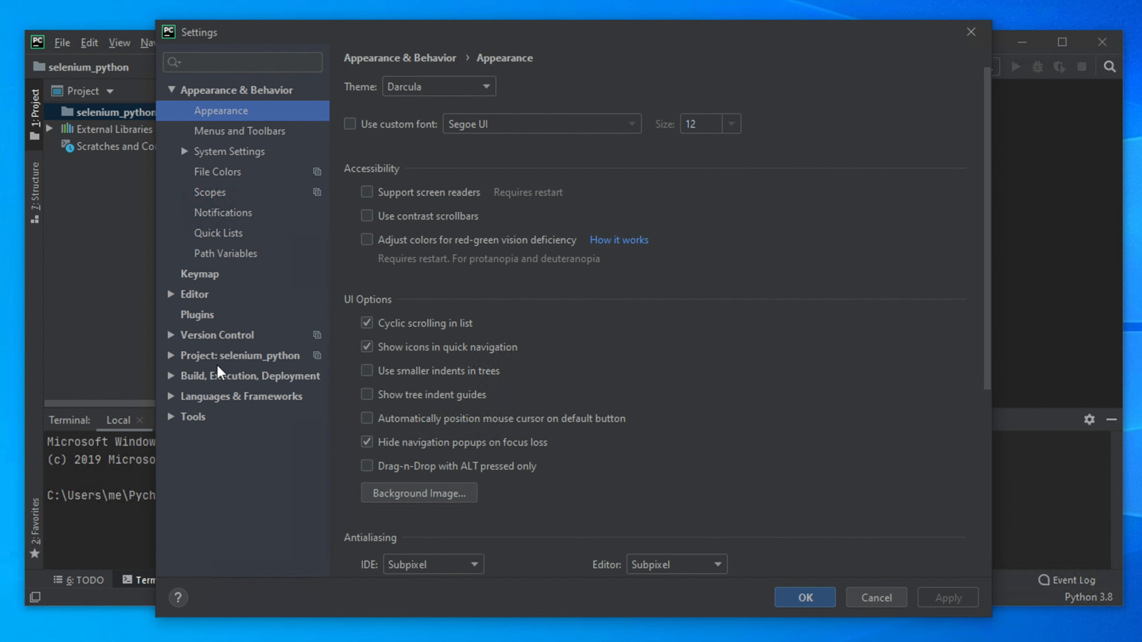
left_click(171, 356)
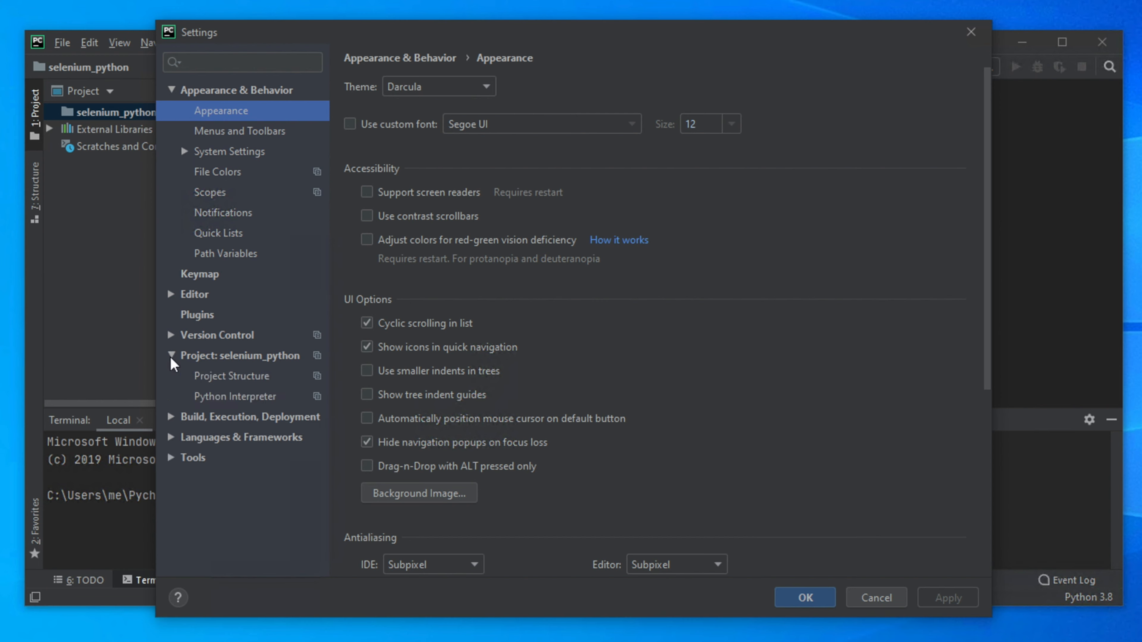
left_click(229, 377)
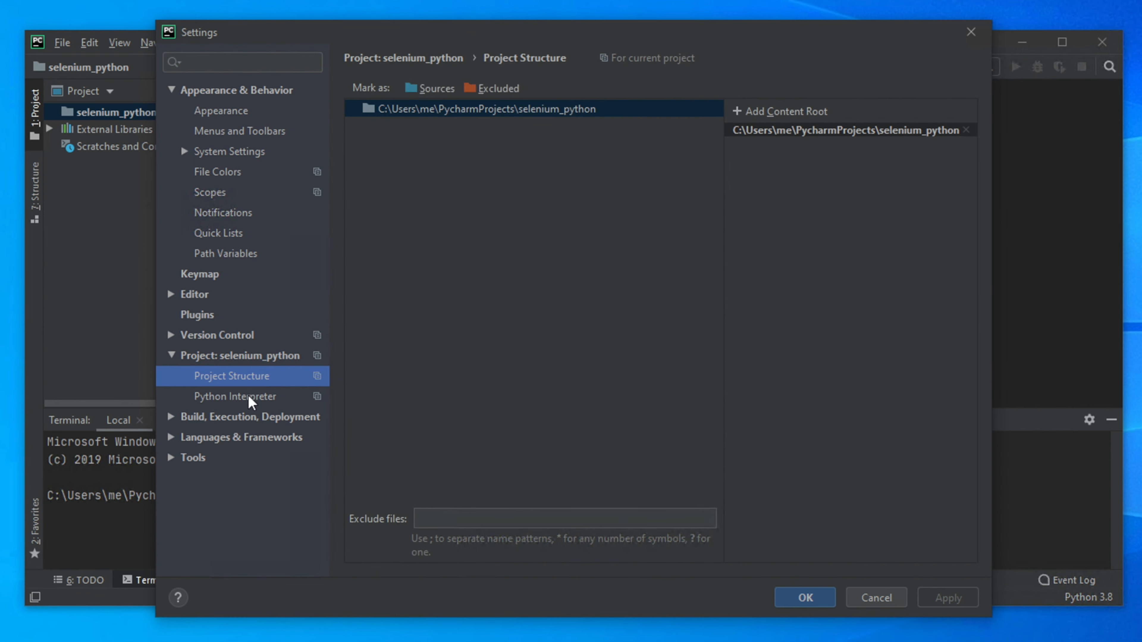
left_click(258, 398)
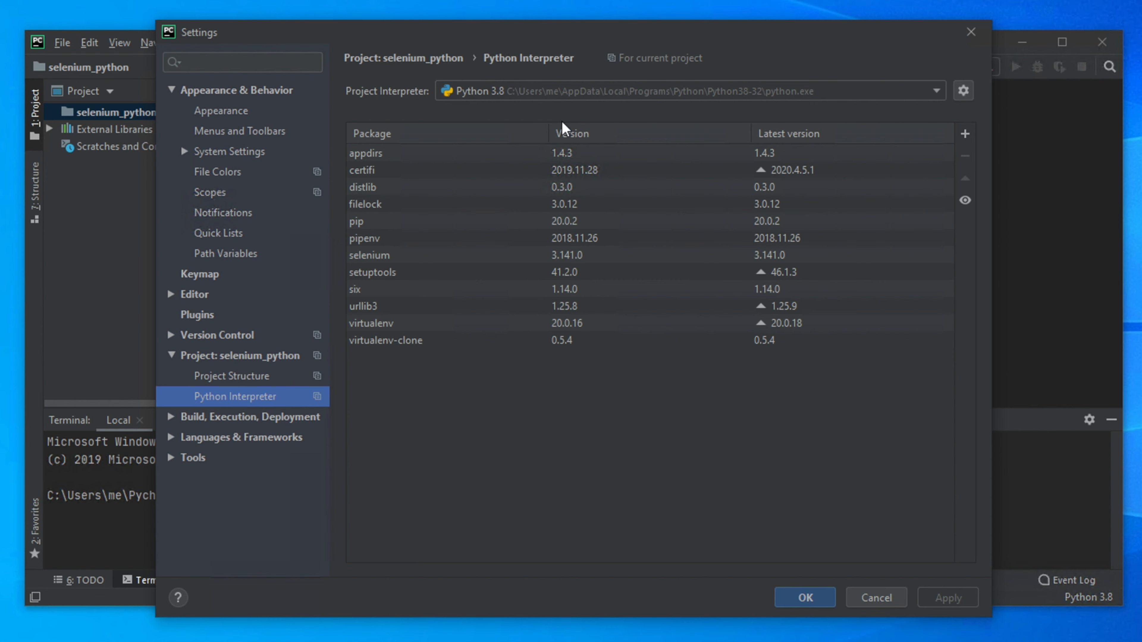
left_click(963, 93)
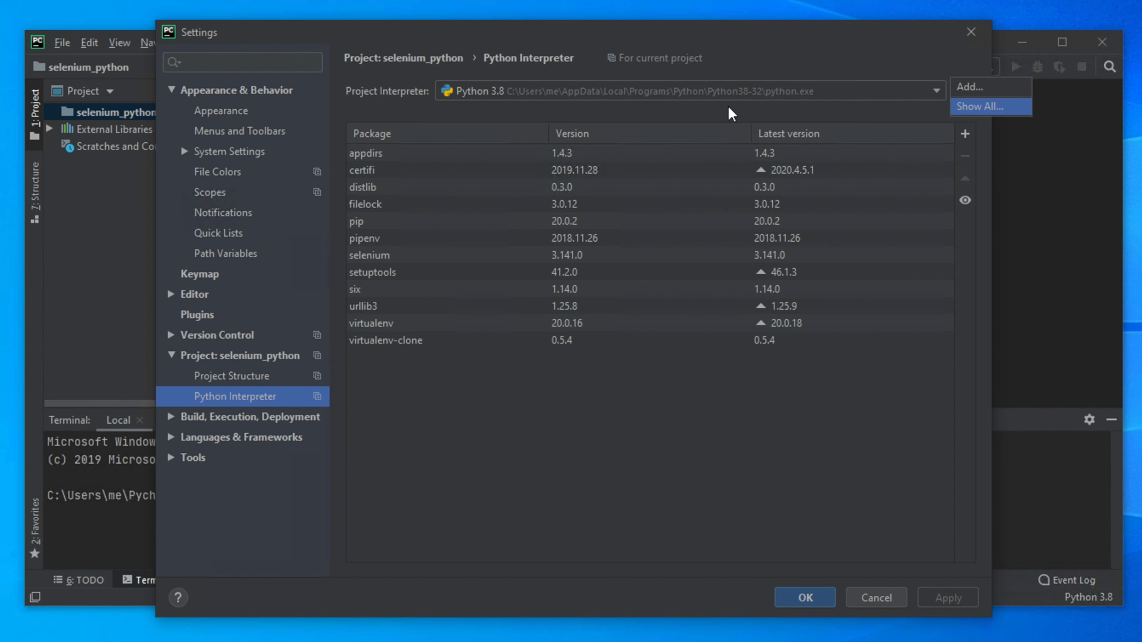
left_click(749, 53)
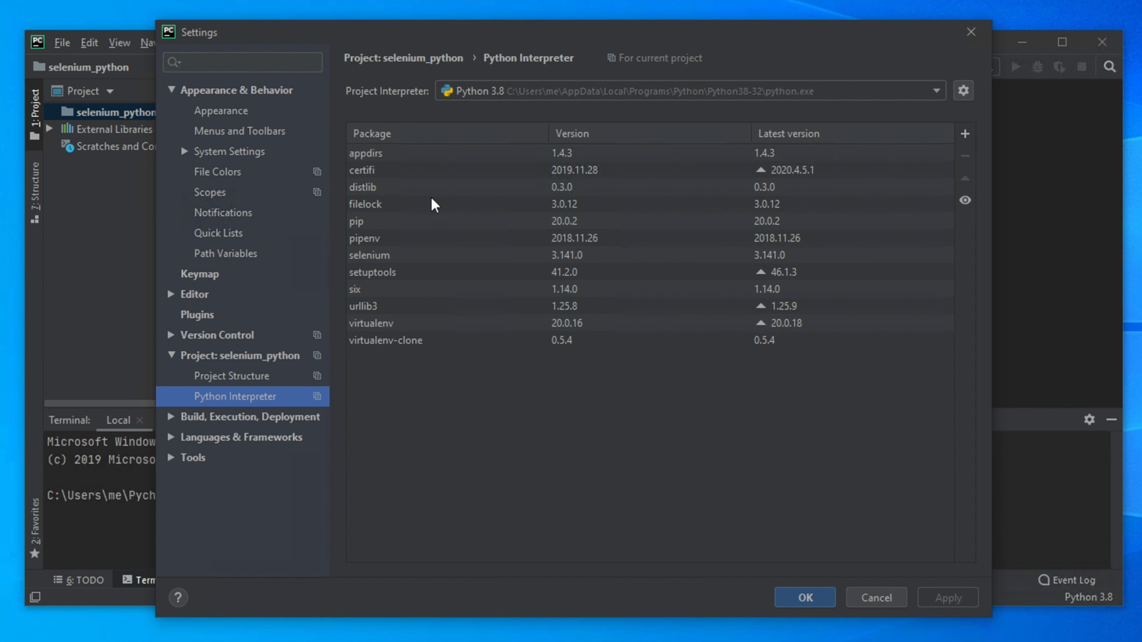
Uninstall the selenium package from the project's Python 3.8 interpreter
left_click(367, 255)
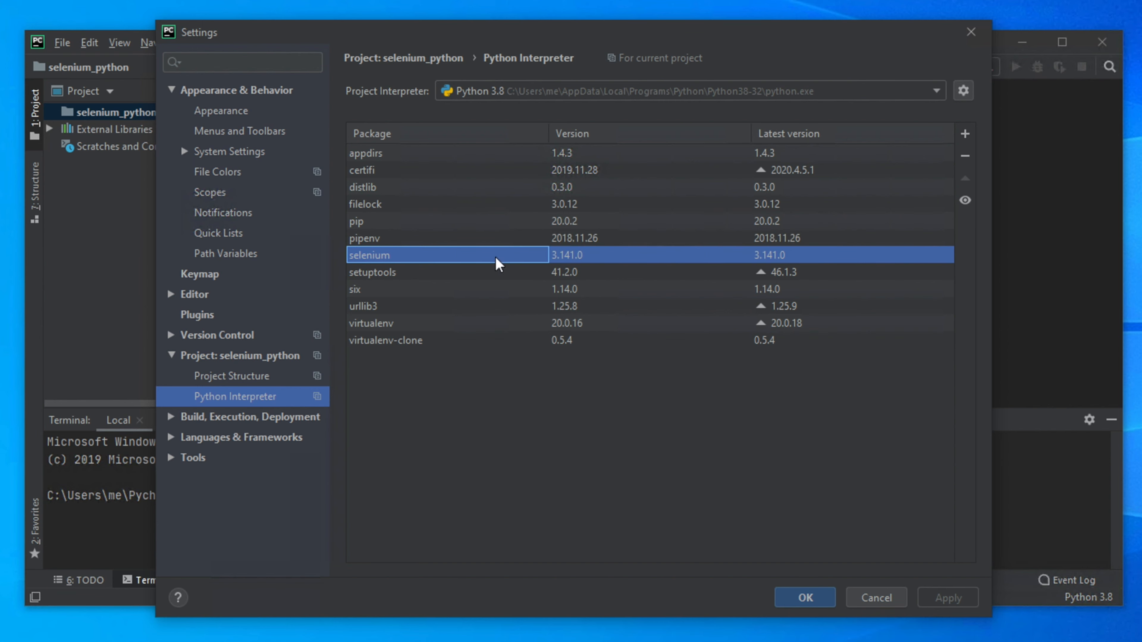
left_click(966, 158)
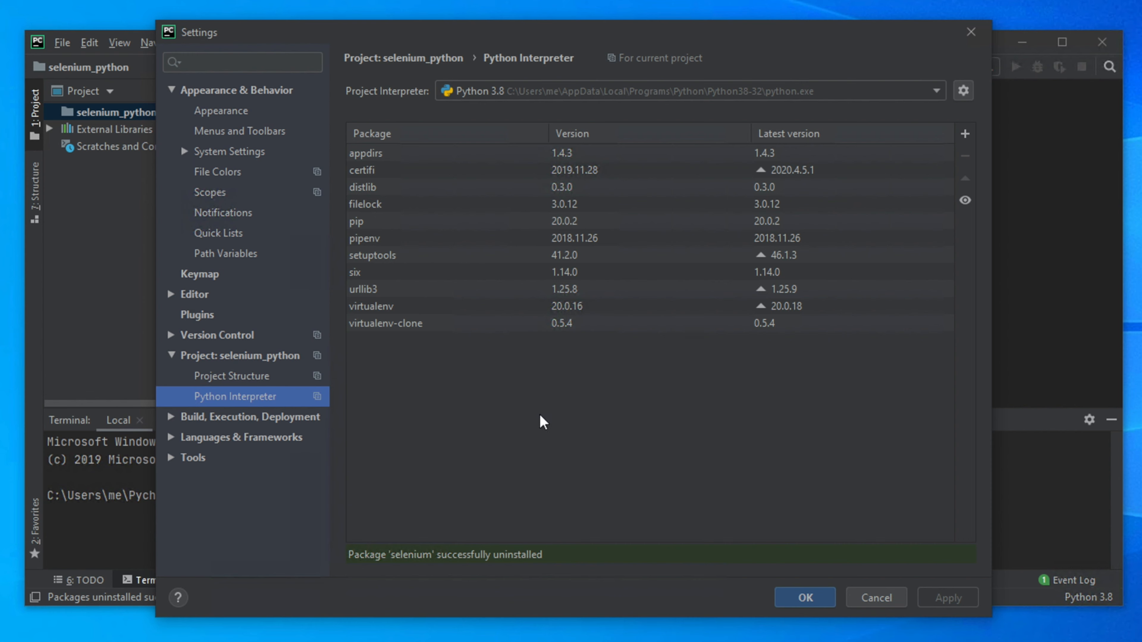
Find selenium among the available packages, install it for the project interpreter, and accept the settings
left_click(965, 135)
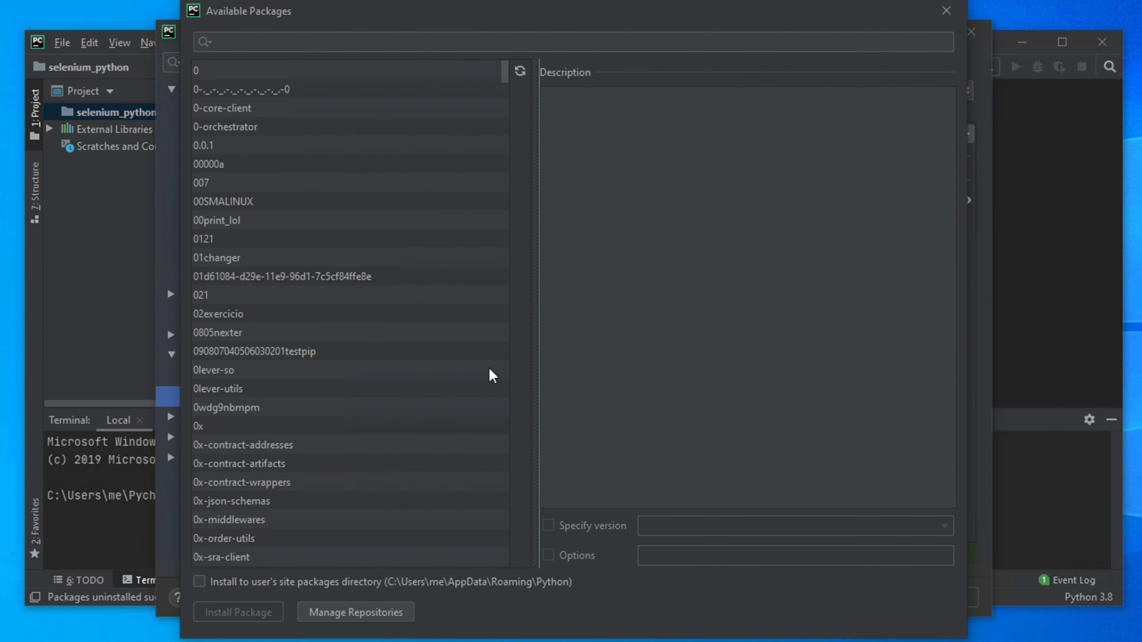
left_click(264, 42)
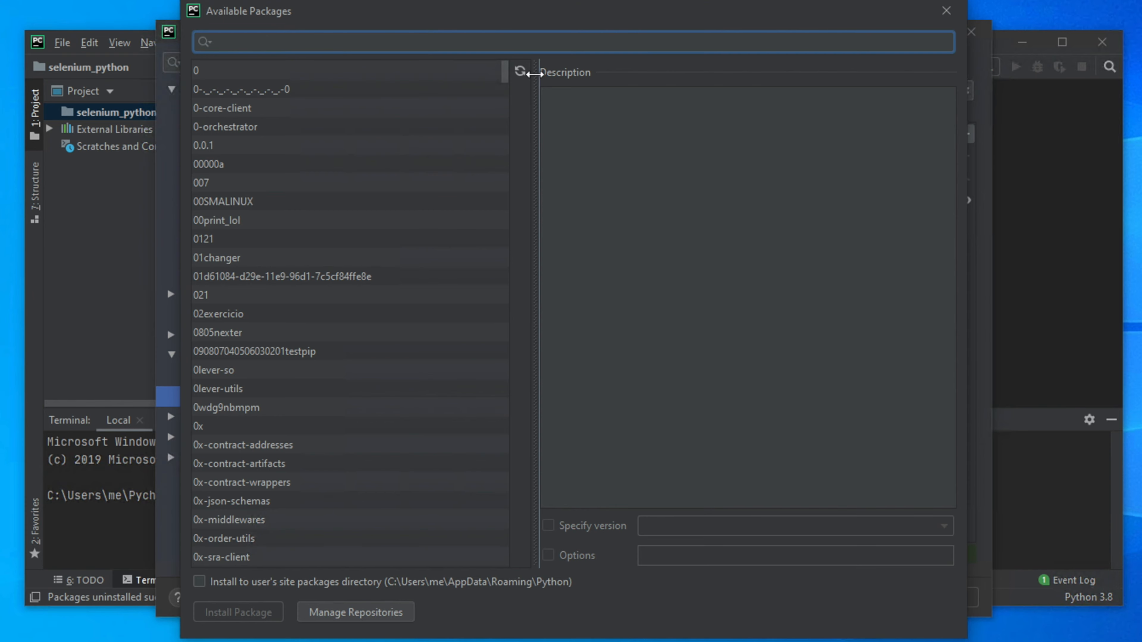
type("selenium")
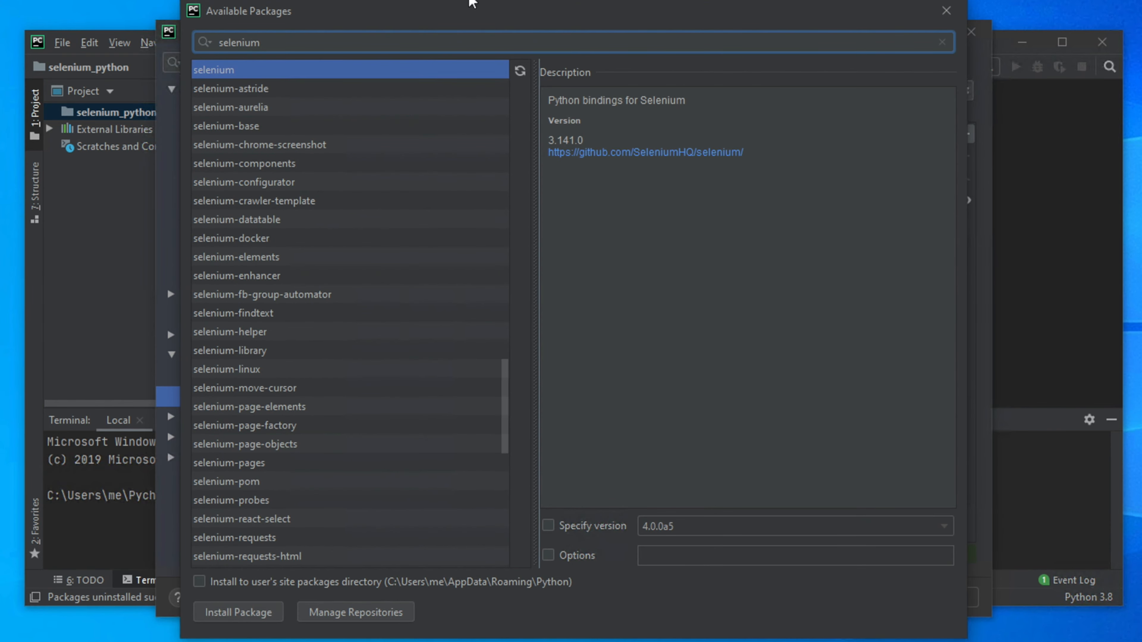
left_click(210, 73)
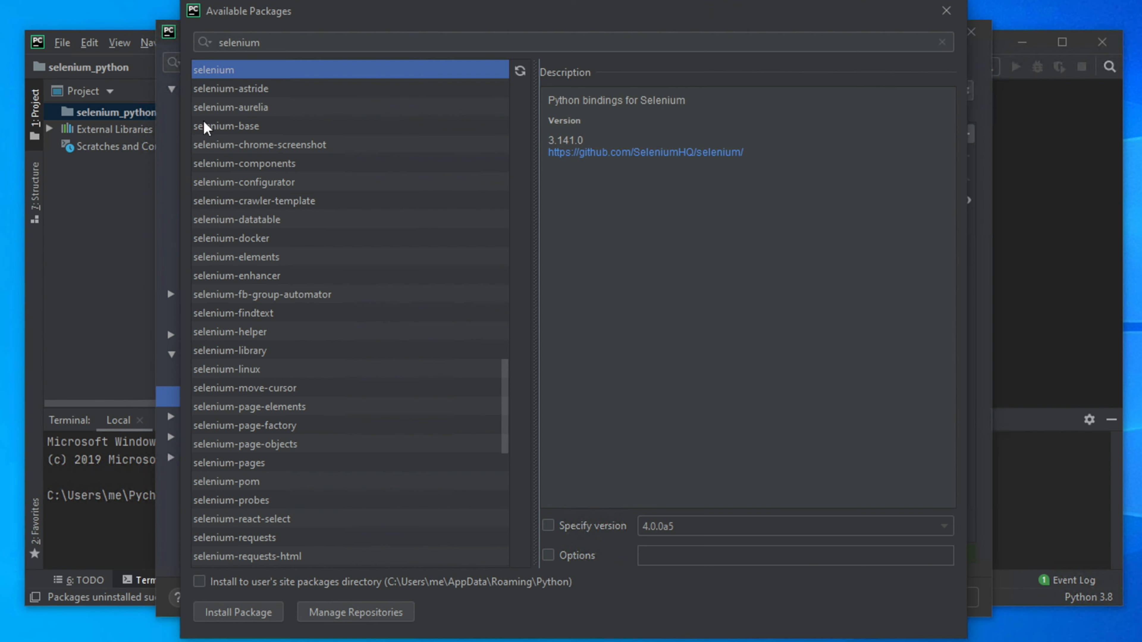
left_click(243, 618)
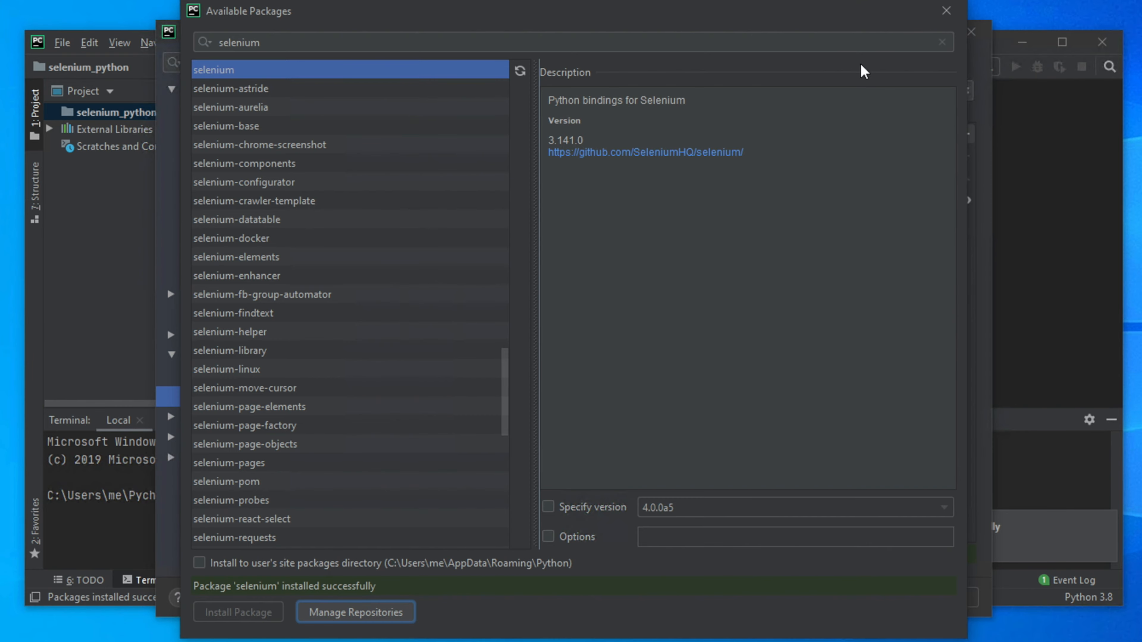
left_click(946, 10)
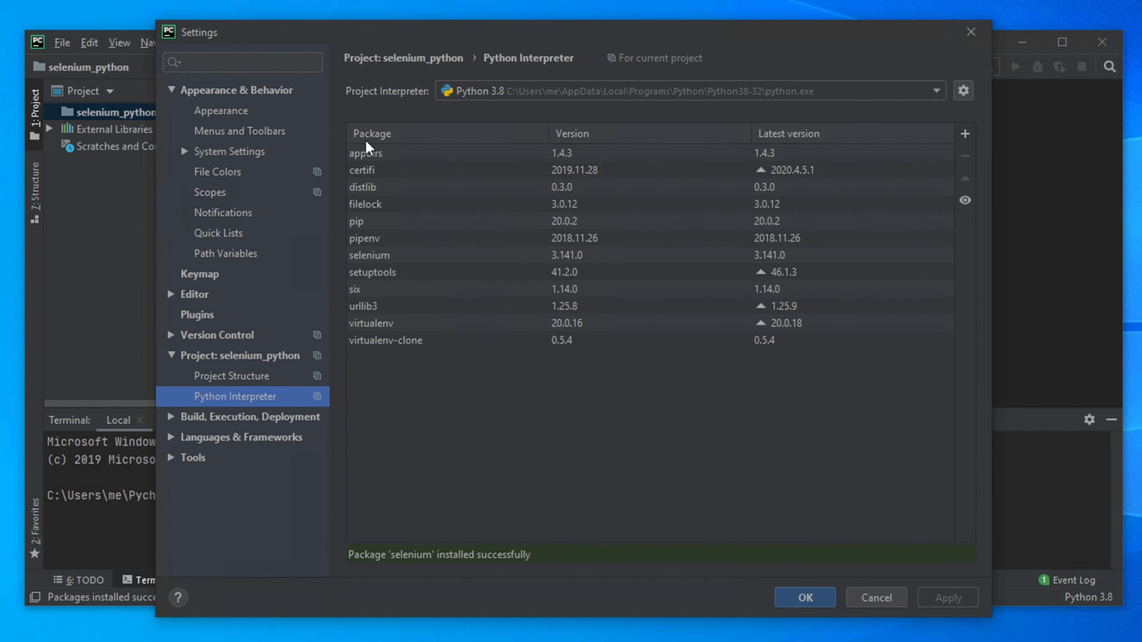
left_click(385, 255)
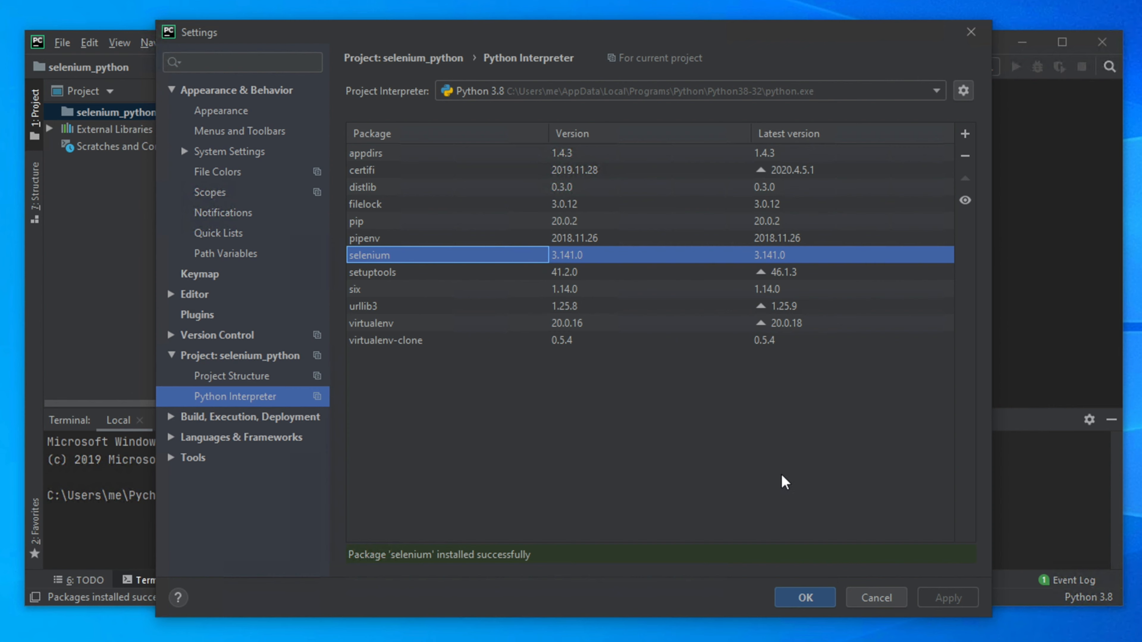
left_click(804, 598)
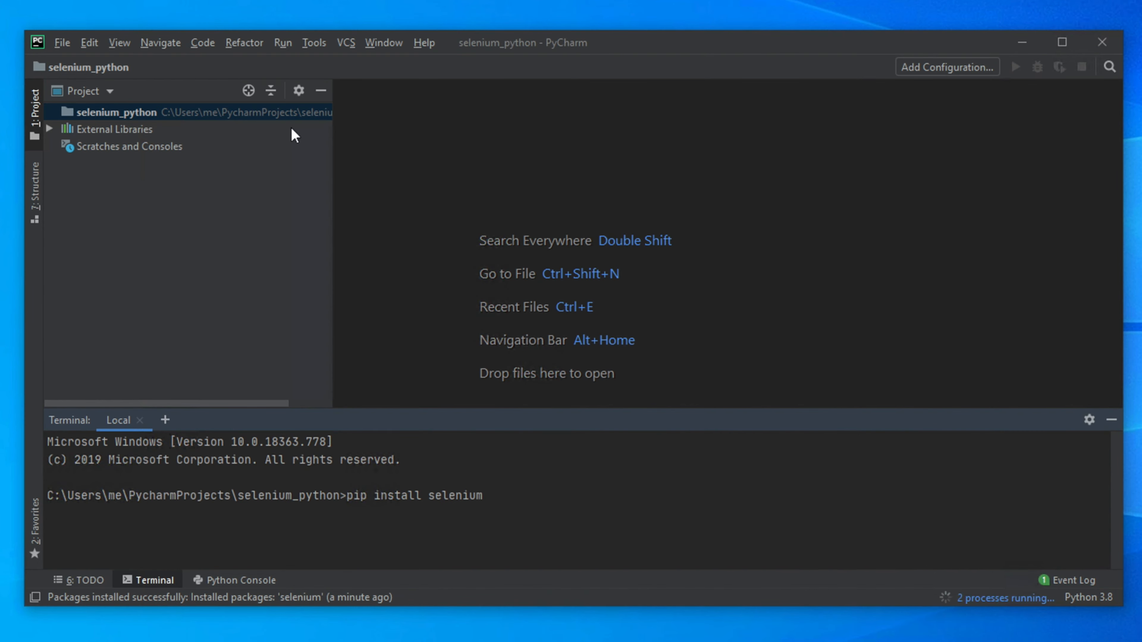
Create a new Python package named seleniumproject inside the selenium_python project folder
left_click(50, 112)
left_click(136, 112)
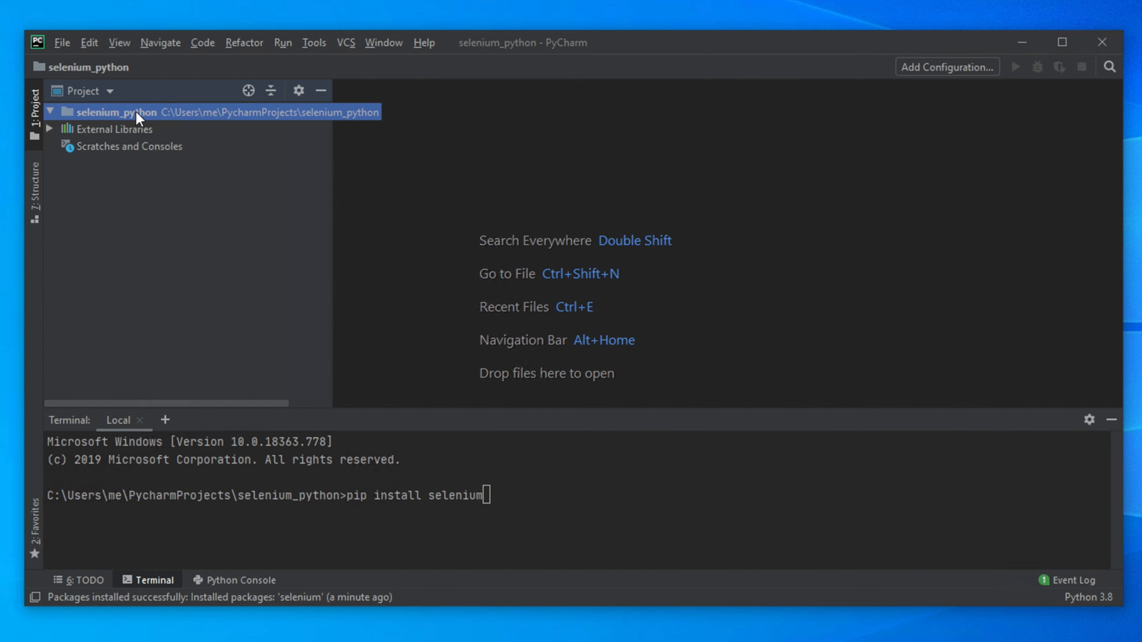
right_click(143, 112)
mouse_move(224, 126)
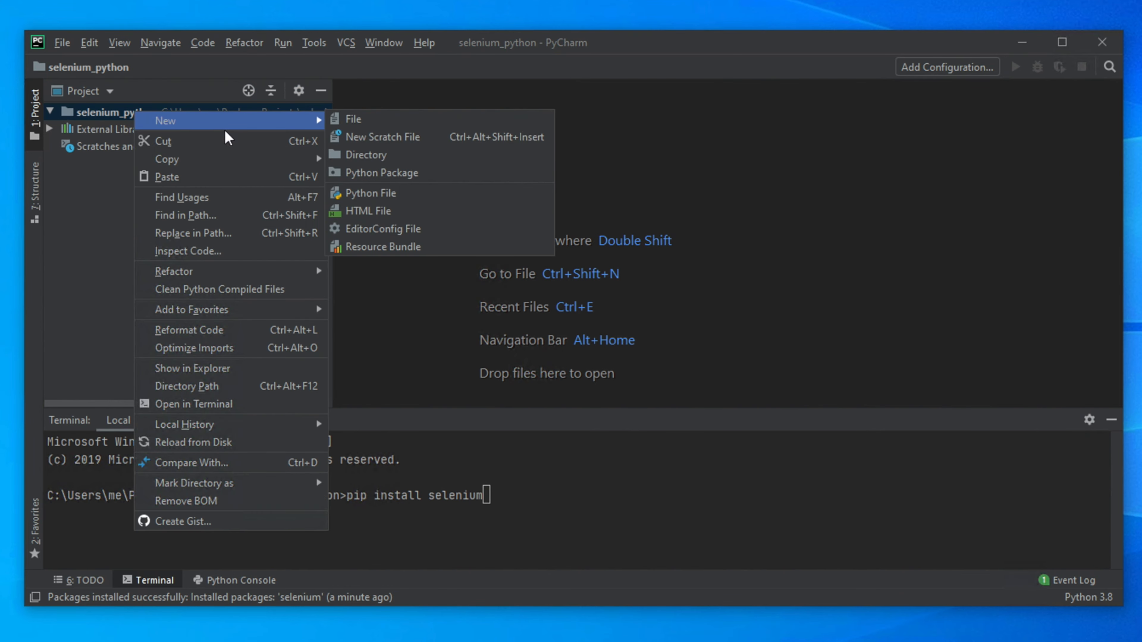
left_click(405, 175)
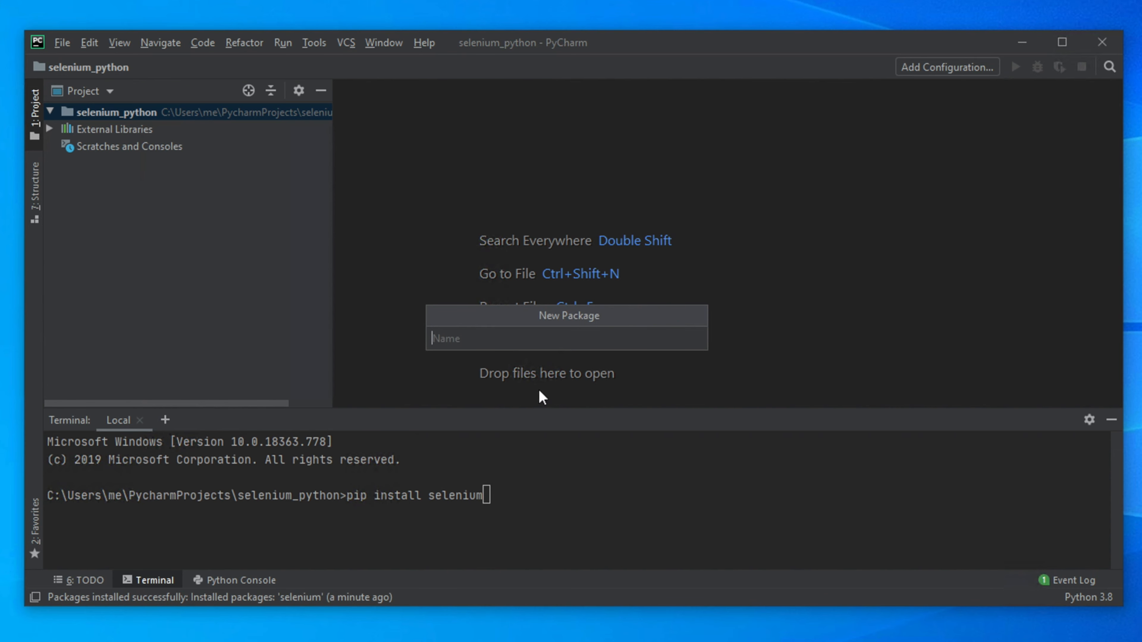
type("seleniumprojet")
key("BackSpace")
type("ct")
key("Return")
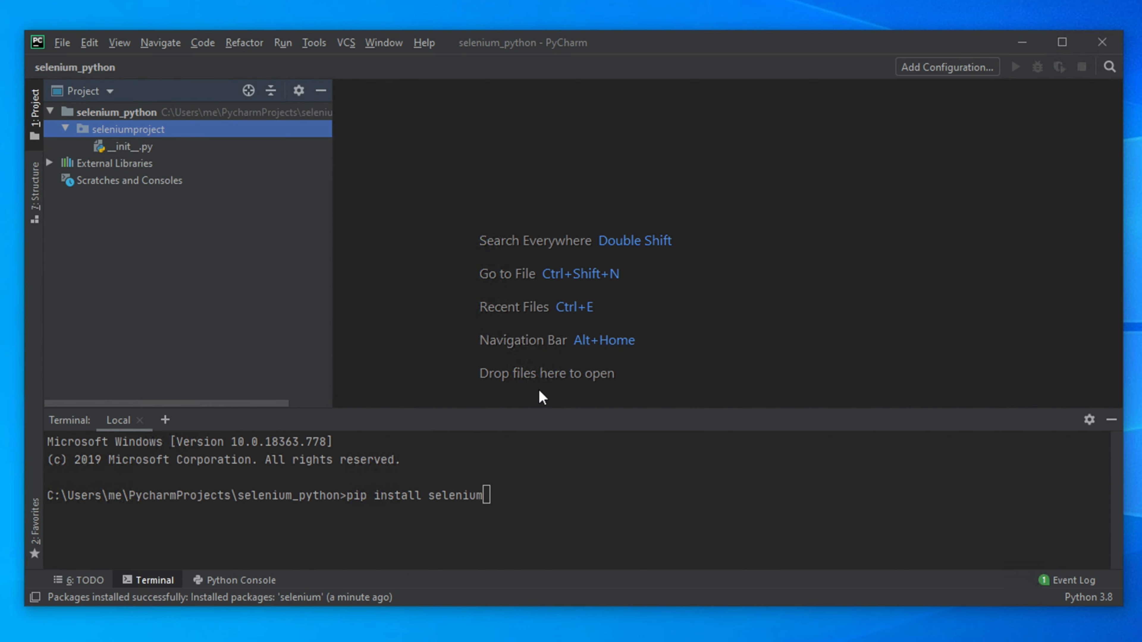